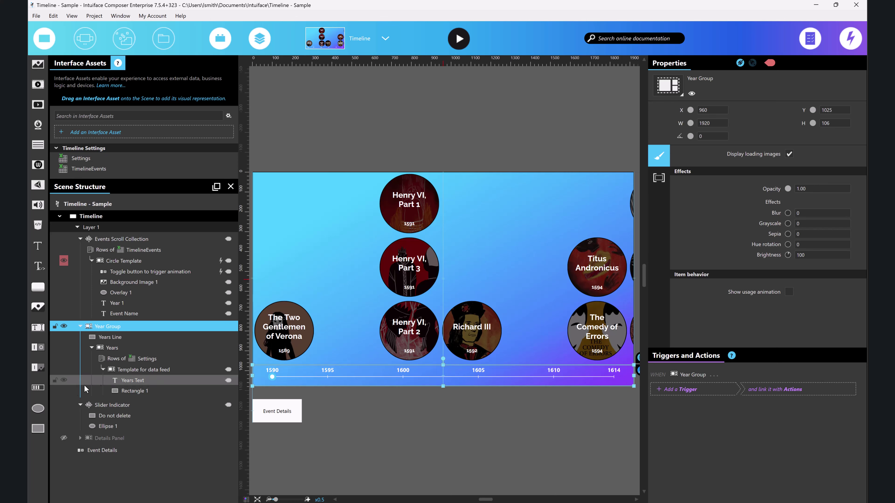
- Examine the Settings sheet of the Timeline Settings workbook alongside the scene's Slider Indicator, Events Scroll Collection and Circle Template in Intuiface Composer
left_click(92, 403)
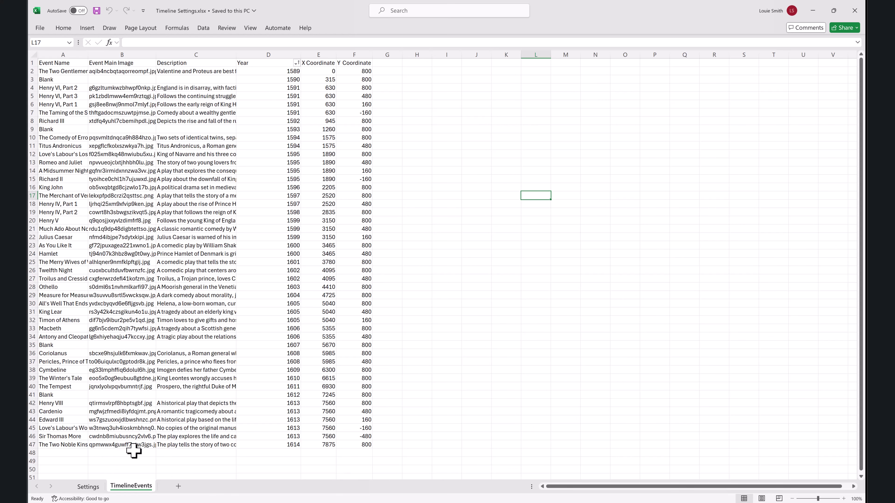
left_click(89, 487)
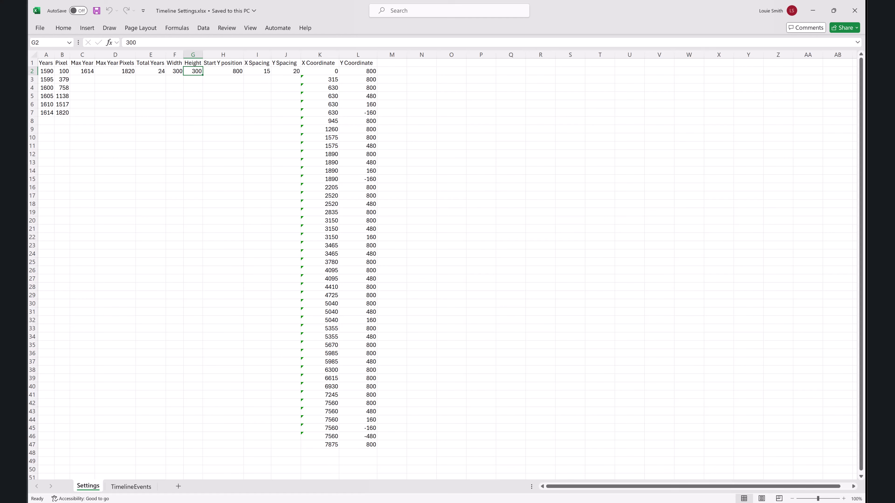
key("alt+Tab")
left_click(160, 243)
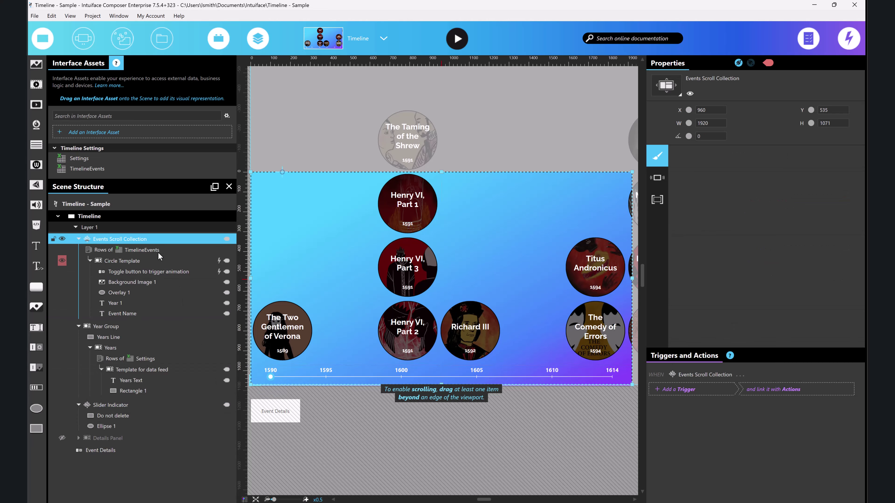
left_click(147, 264)
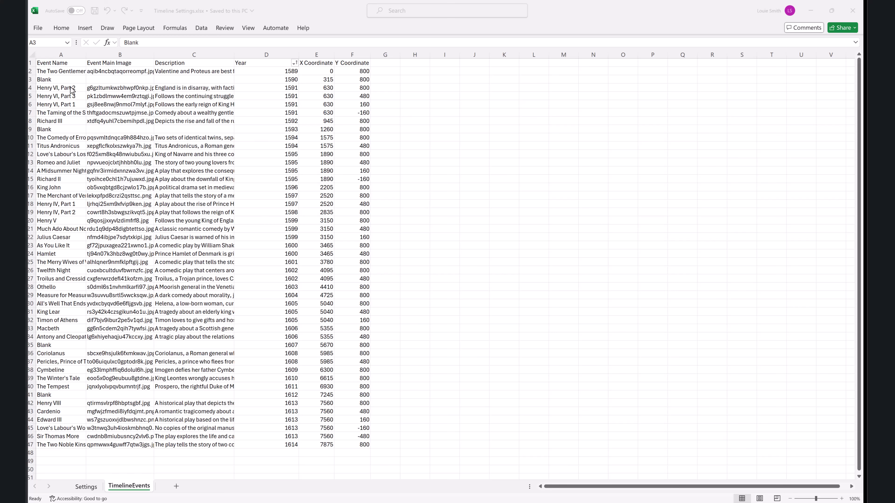
- Examine the Blank event row for 1590 in the TimelineEvents sheet and compare it with the timeline scene in Intuiface Composer
left_click(30, 80)
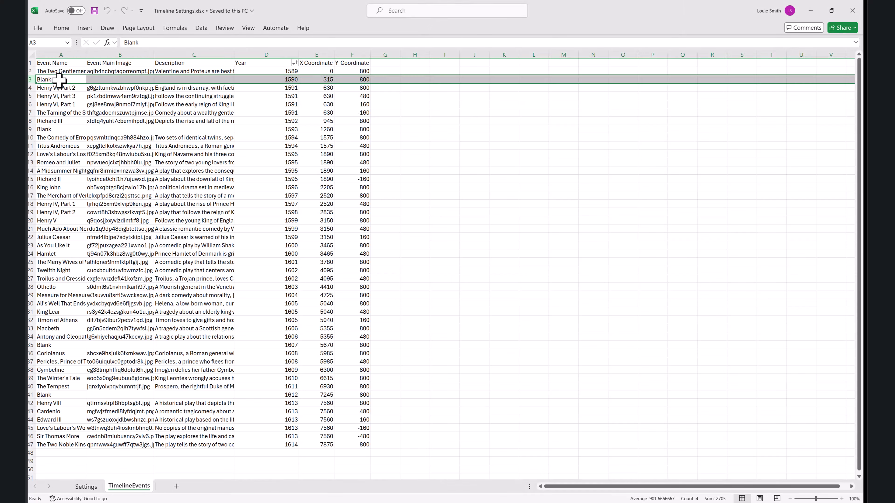
left_click(313, 502)
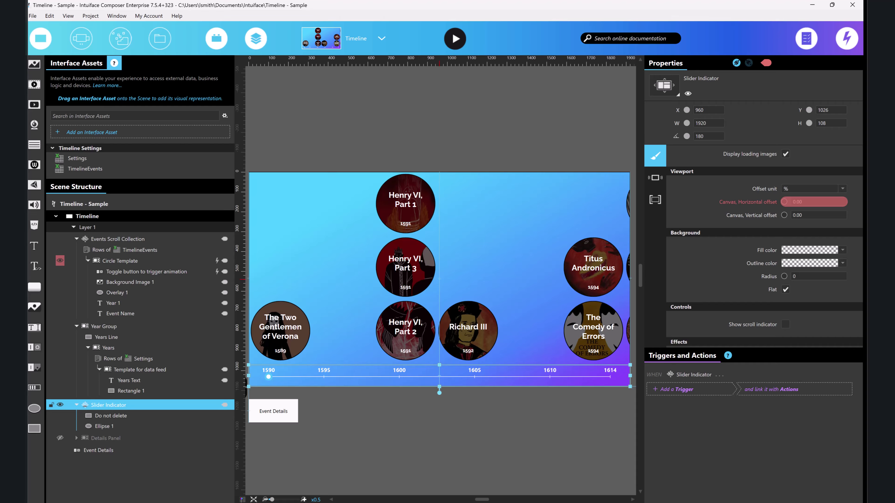
left_click(346, 502)
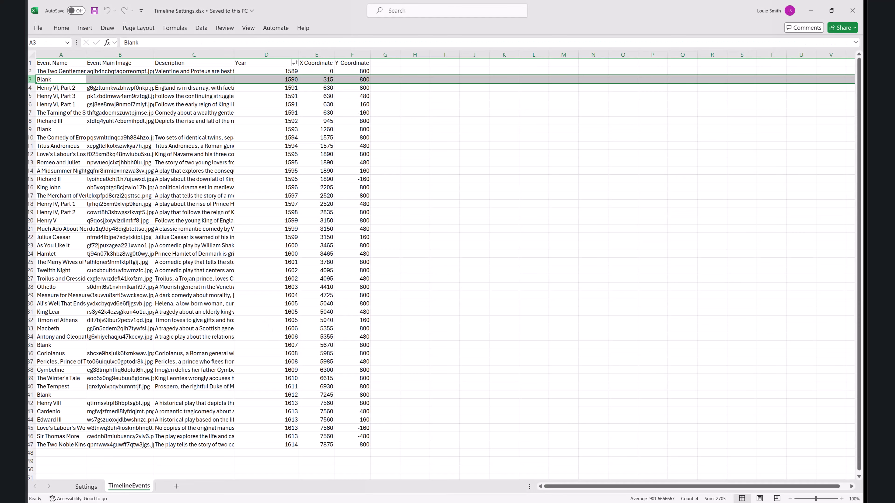
left_click(41, 79)
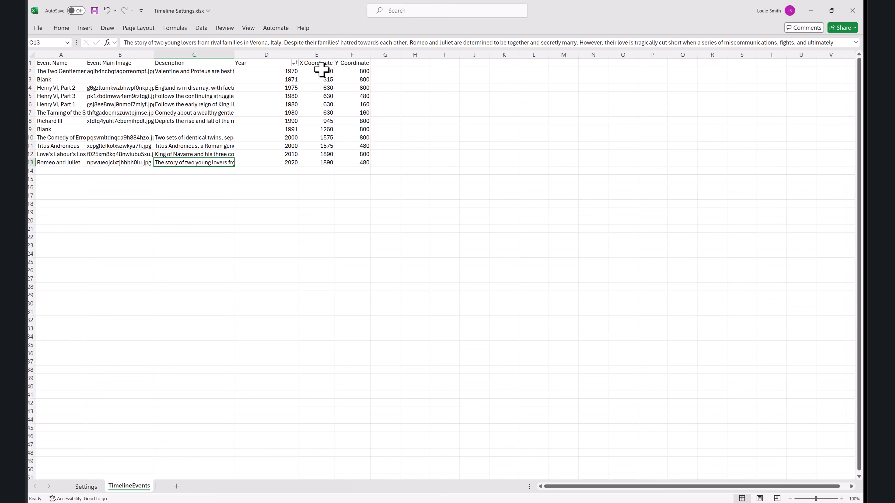
- Clear the X Coordinate and Y Coordinate values in E2:F13 of the TimelineEvents sheet
left_click_drag(322, 70, 353, 164)
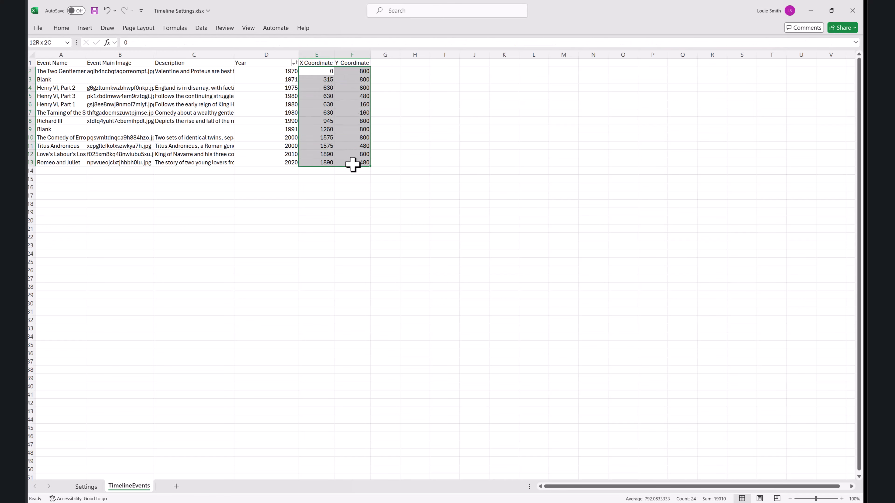
key("Delete")
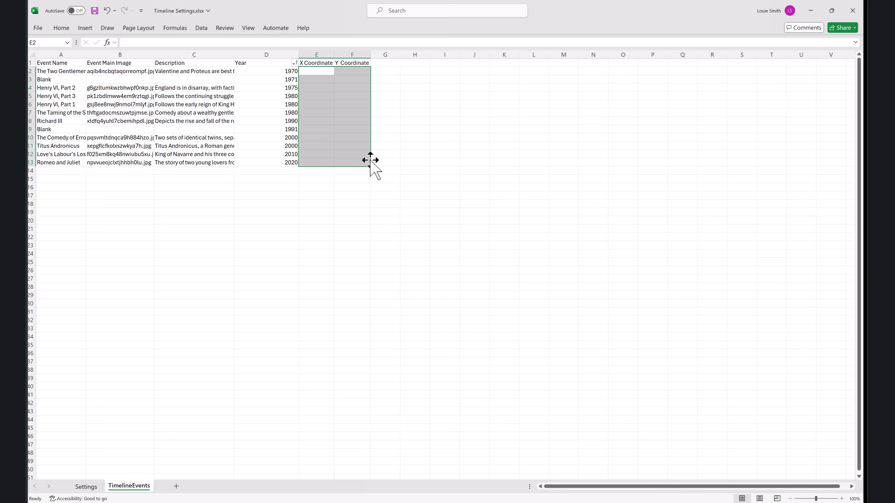
left_click(361, 161)
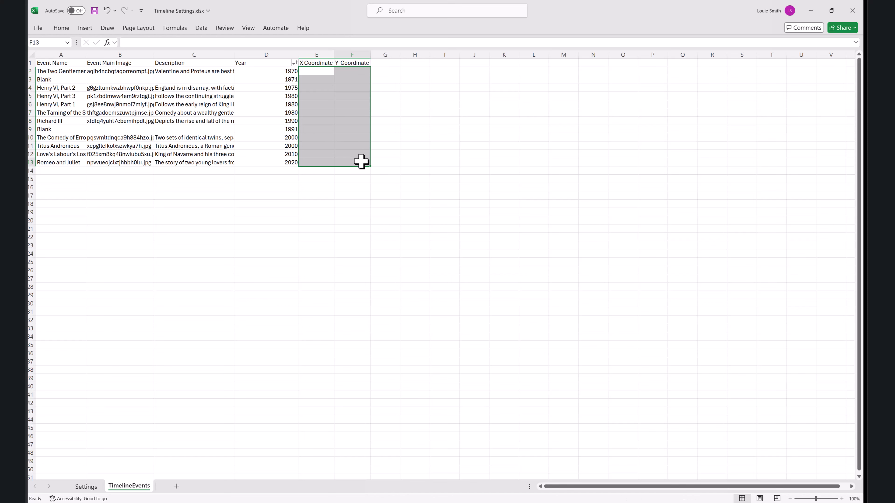
- Review the event entries in rows 2 to 13 of the TimelineEvents sheet
left_click(30, 162)
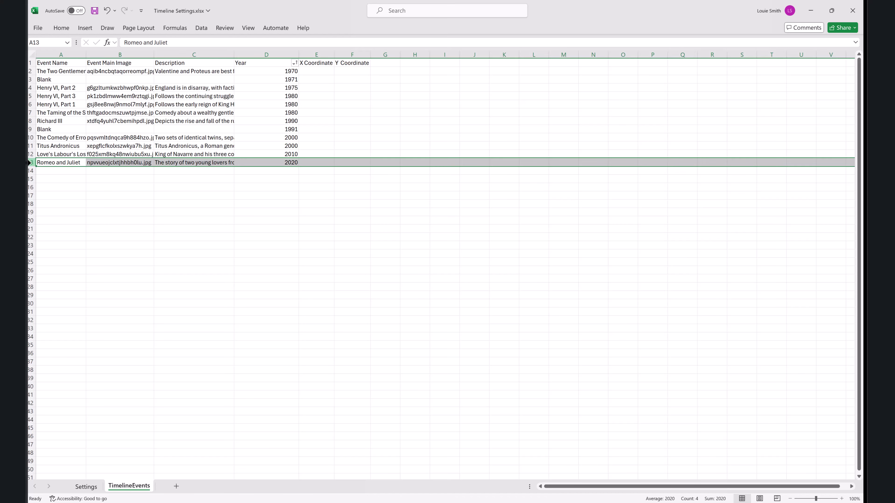
left_click_drag(31, 162, 29, 72)
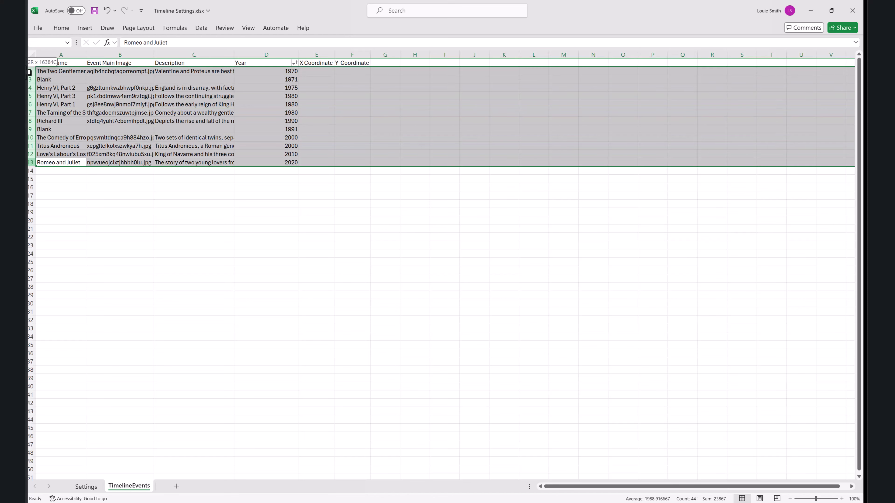
left_click(100, 160)
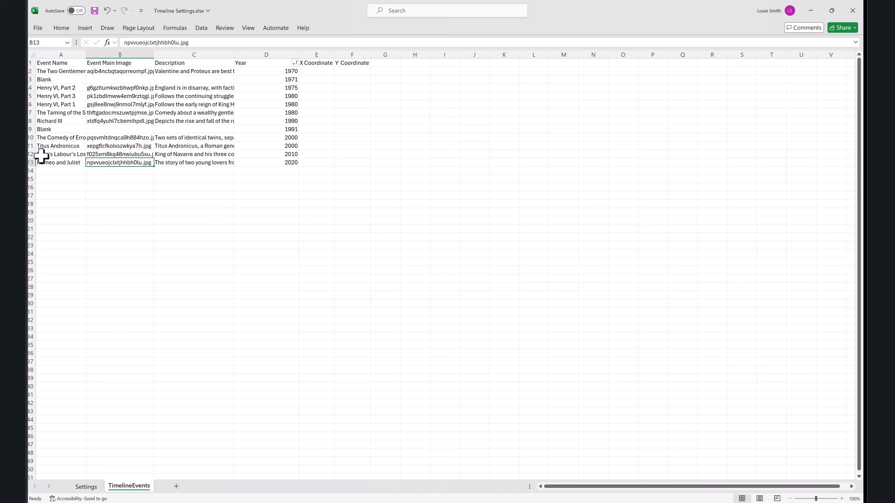
- Compare the Years column on the Settings sheet with the year labels along the timeline in Intuiface Composer, and return to Excel
left_click(81, 487)
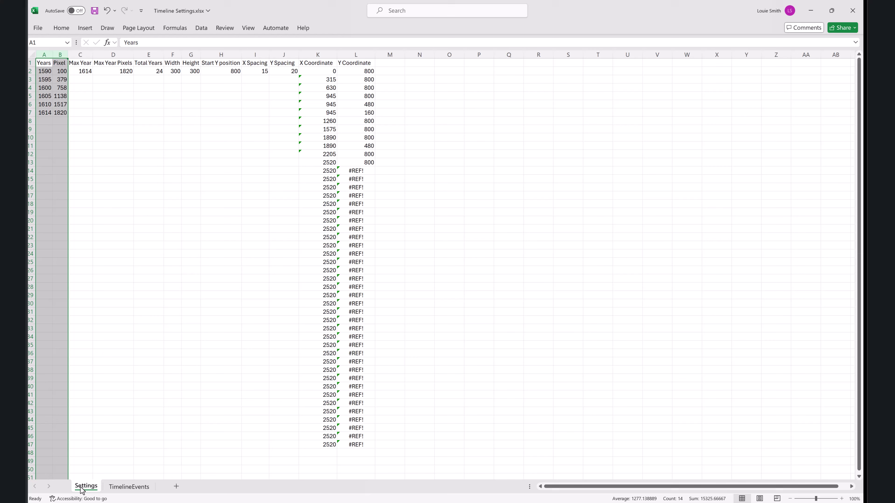
left_click(44, 73)
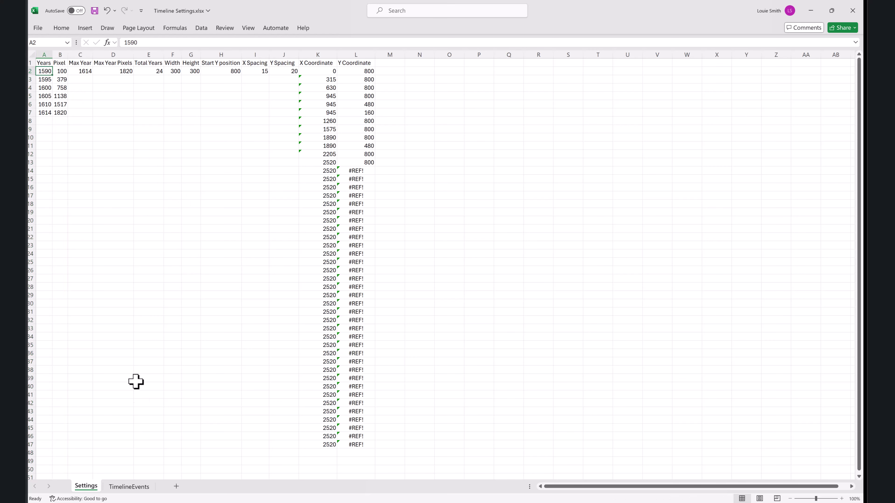
left_click(329, 502)
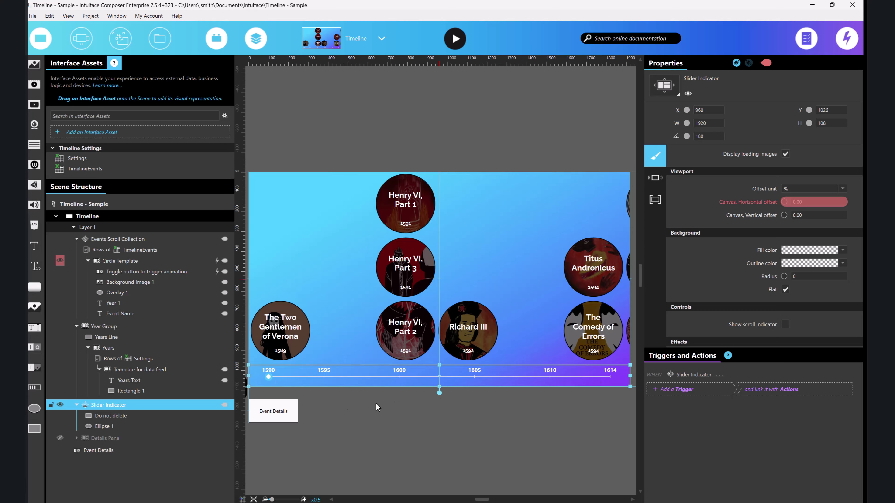
left_click(306, 502)
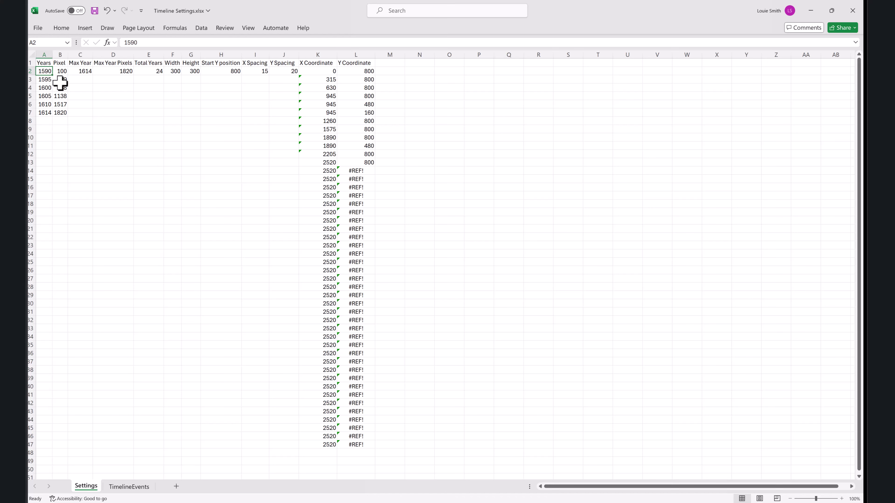
- Set the first three entries of the Years column, A2 to A4, to 1970, 1980 and 1990
type("1980")
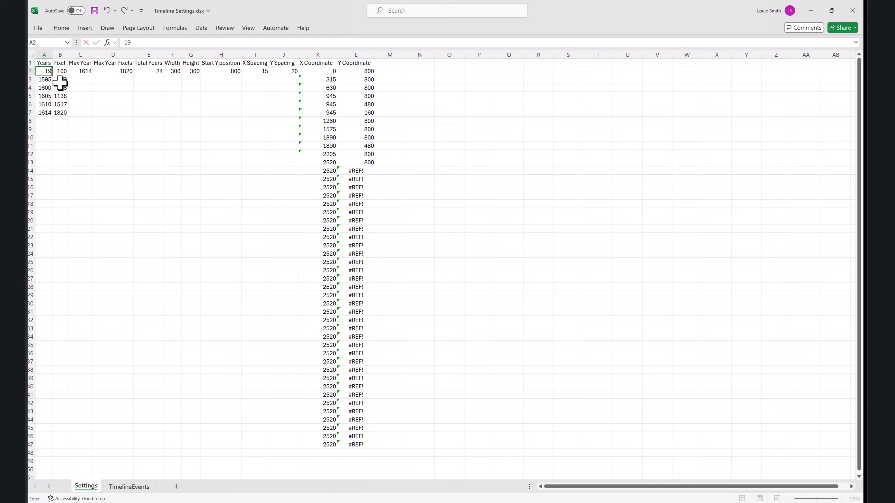
key("BackSpace")
key("BackSpace")
type("70")
key("Return")
type("1980")
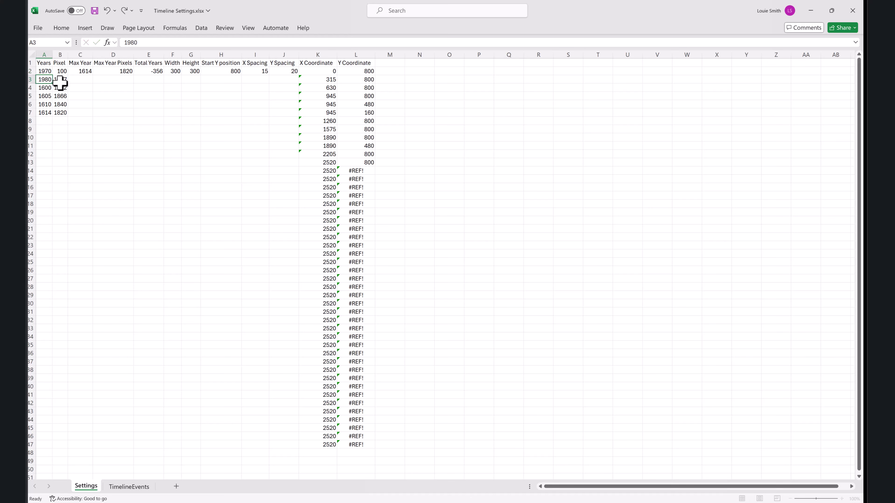
key("Return")
type("1")
key("Return")
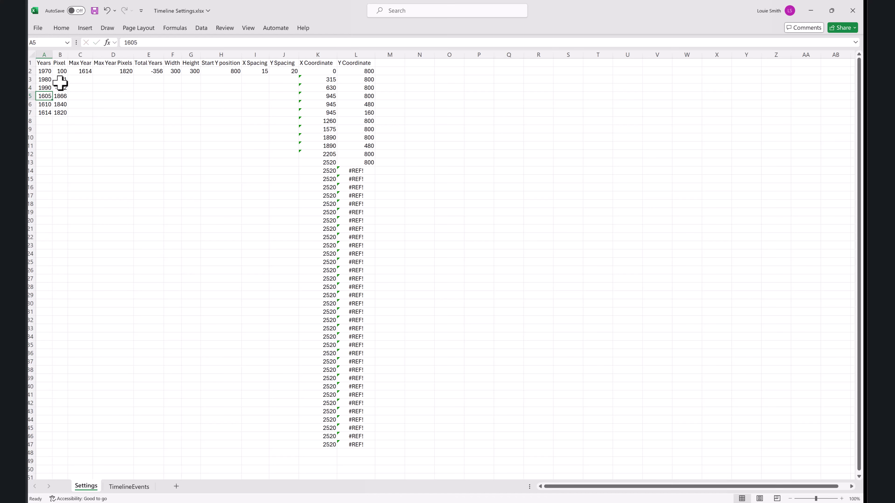
- Set the last three entries of the Years column, A5 to A7, to 2000, 2010 and 2020
type("202")
type("000")
key("Return")
type("20")
key("Return")
type("20")
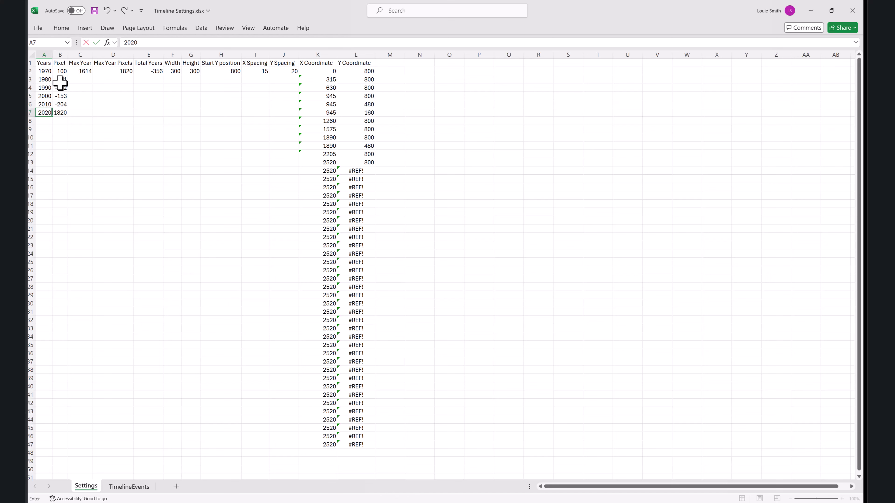
key("Return")
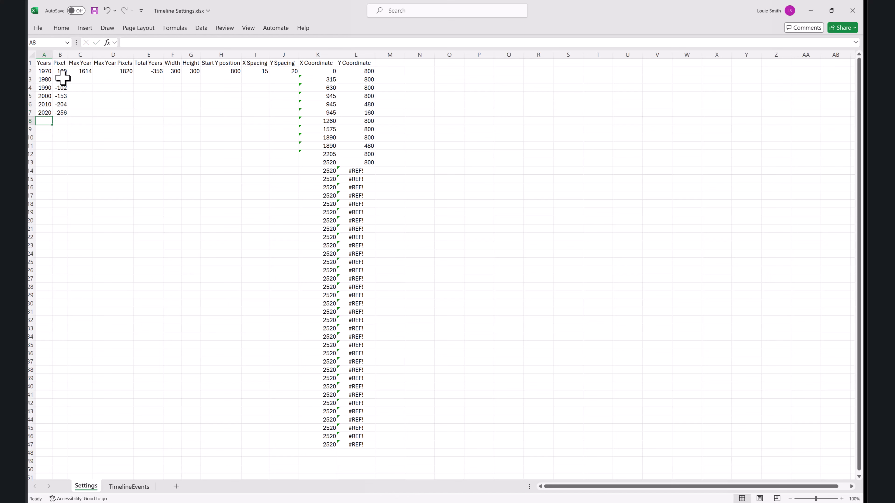
- Check the first and last years in the list and set the Max Year in C2 to 2020
left_click(44, 79)
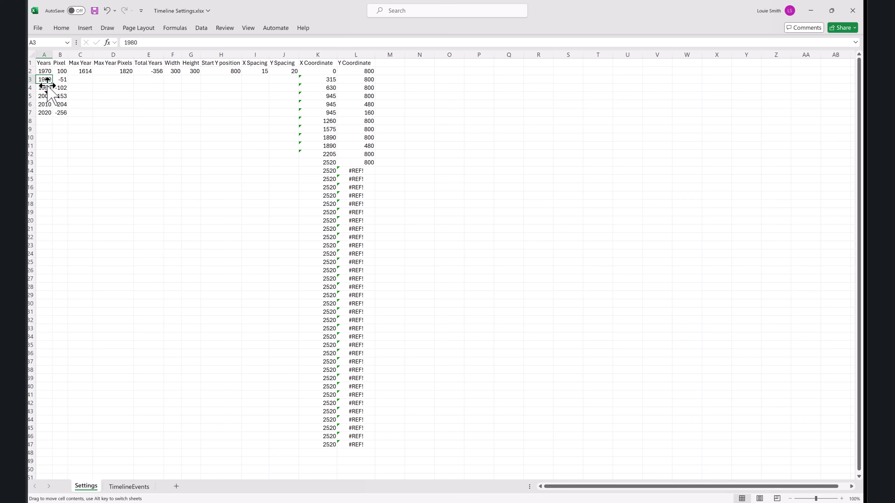
left_click(44, 112)
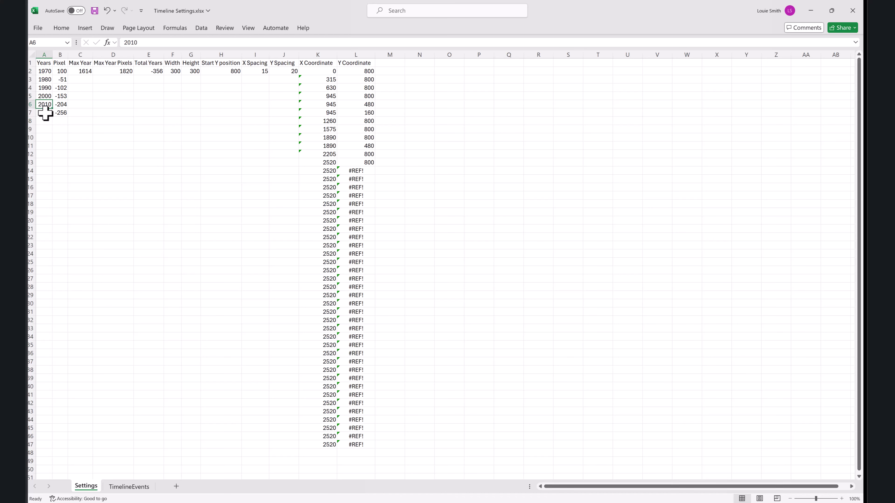
left_click(76, 71)
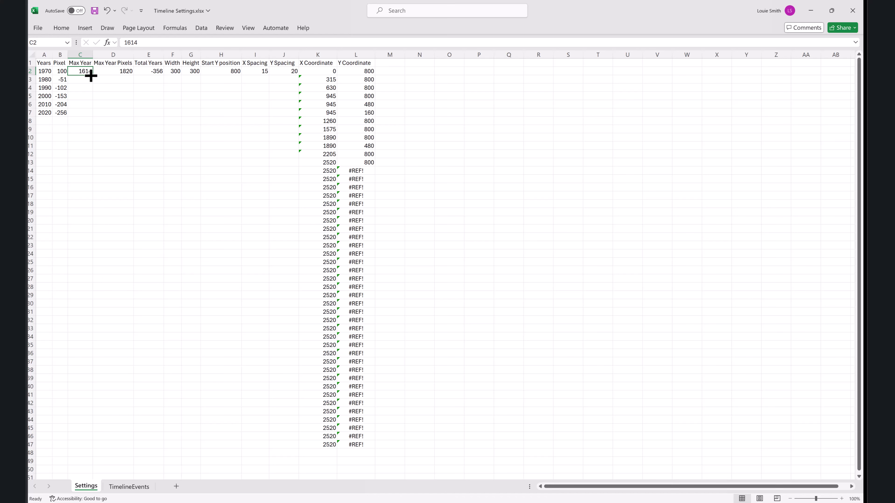
type("2020")
key("Return")
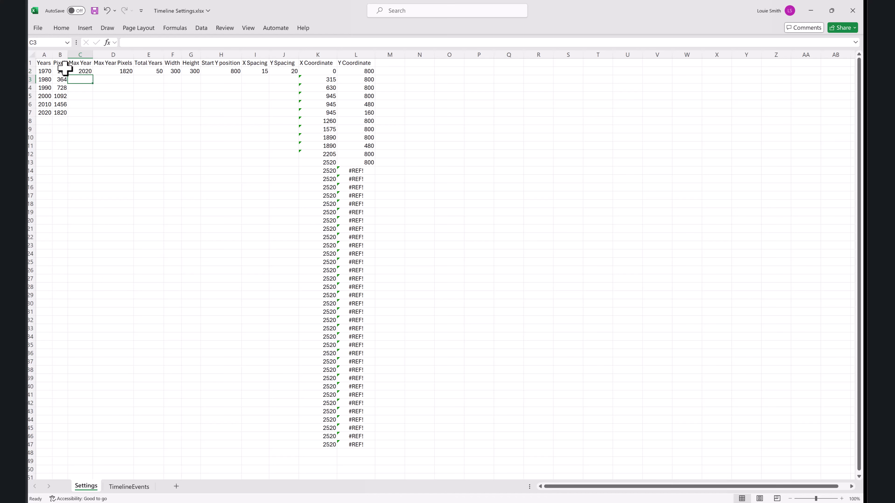
- Compare the Pixel values in B2:B7 with the year positions on the timeline in Intuiface Composer, and return to the workbook
left_click_drag(65, 70, 60, 117)
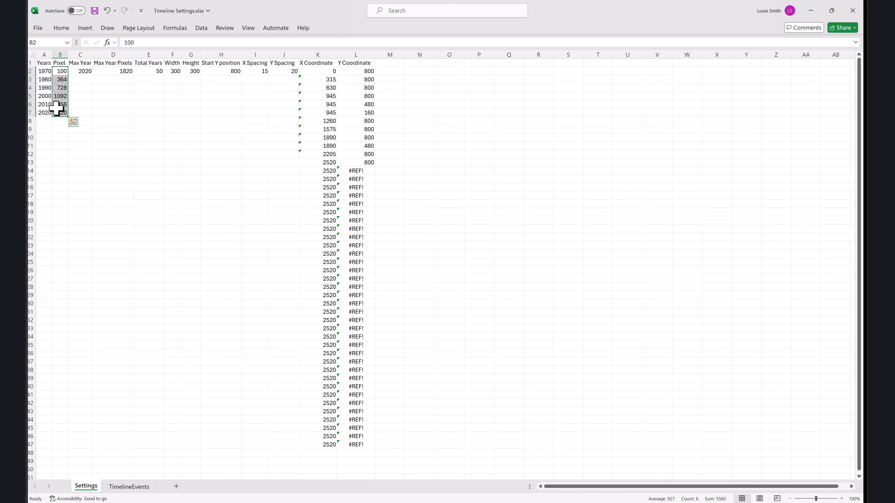
key("alt+Tab")
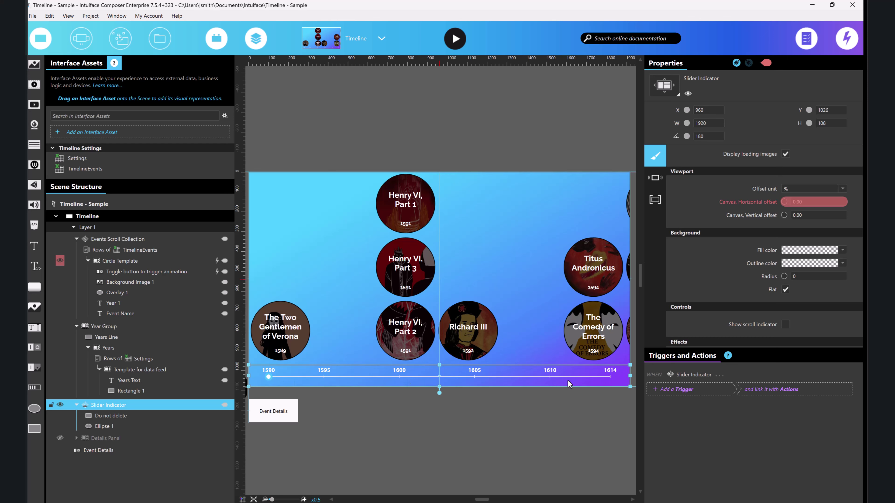
key("alt+Tab")
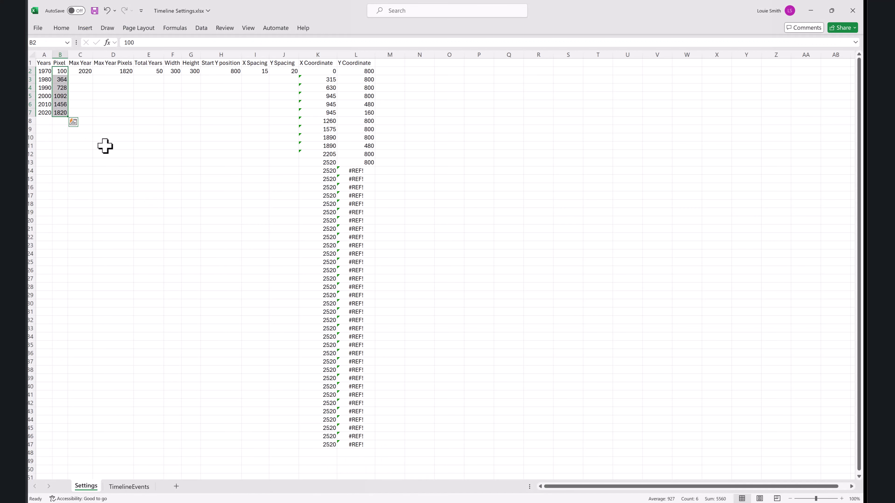
- Examine the timeline layout settings in row 2, from Max Year Pixels through Y Spacing, and the X Coordinate formula in K3
left_click(106, 79)
left_click(115, 72)
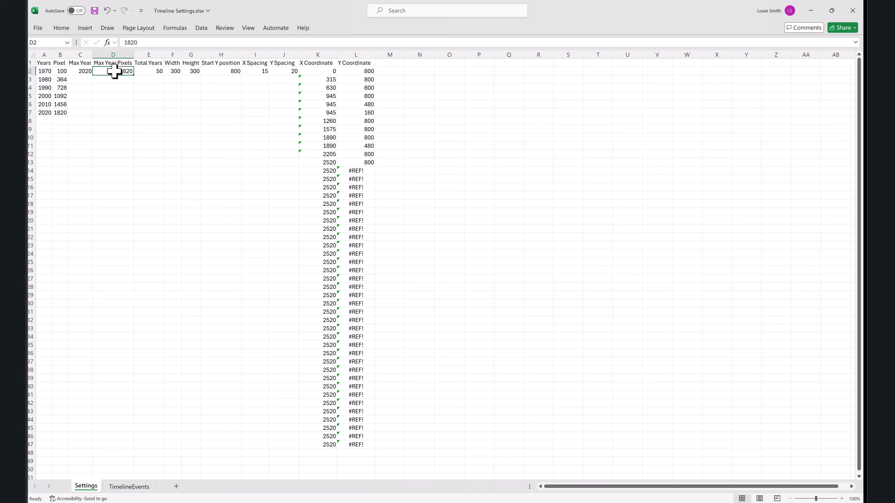
left_click(158, 71)
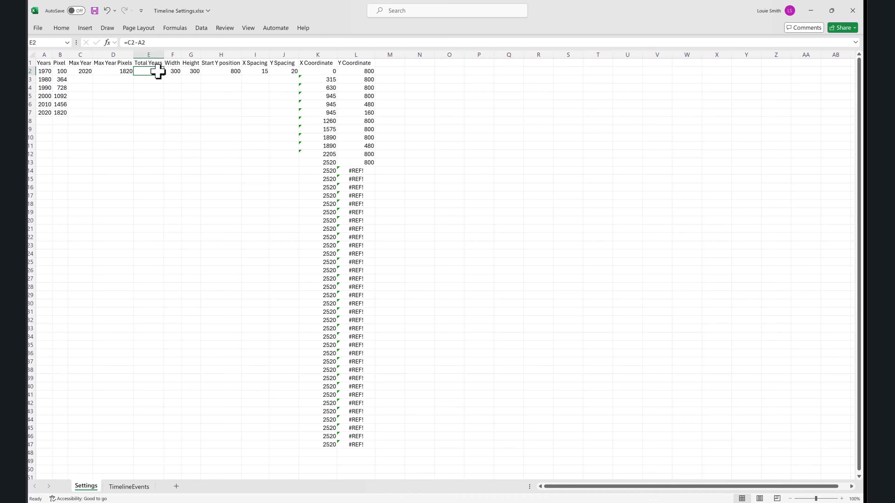
left_click(172, 71)
left_click(194, 71)
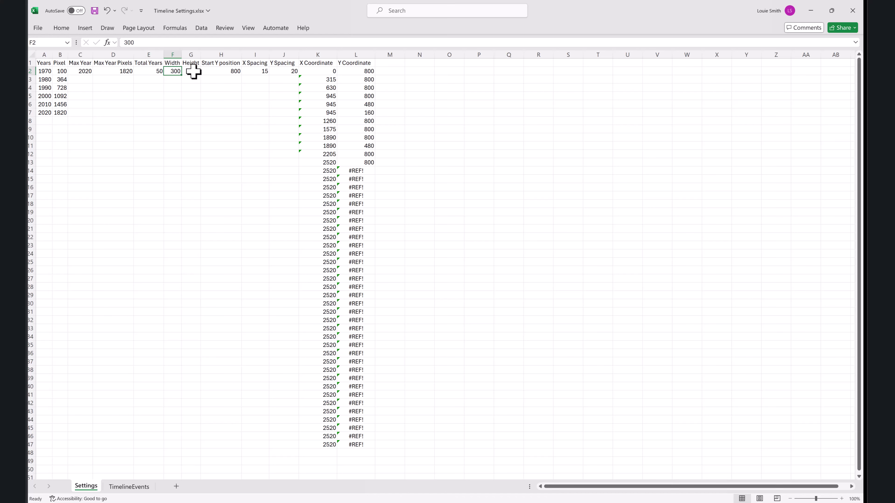
left_click(227, 72)
left_click(260, 72)
left_click(289, 73)
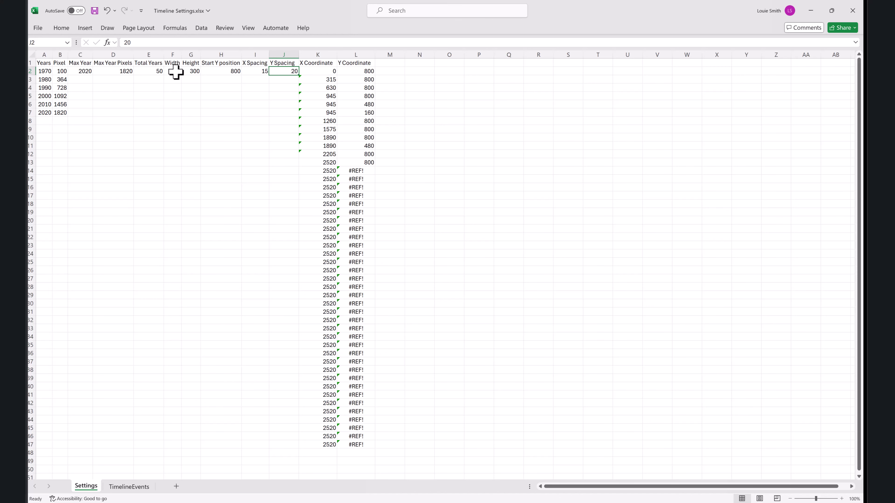
left_click(330, 80)
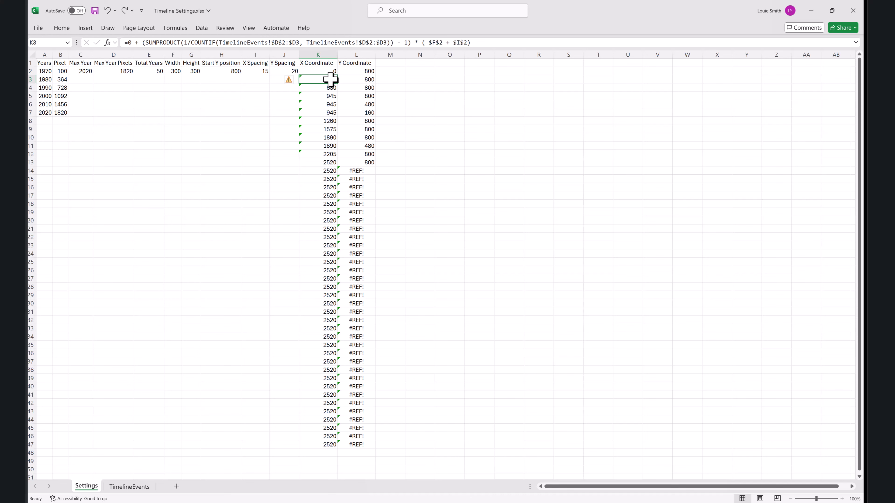
- Clear the coordinate cells K3:L47 and fill the X and Y Coordinate formulas from row 2 down to row 13
left_click_drag(330, 80, 346, 441)
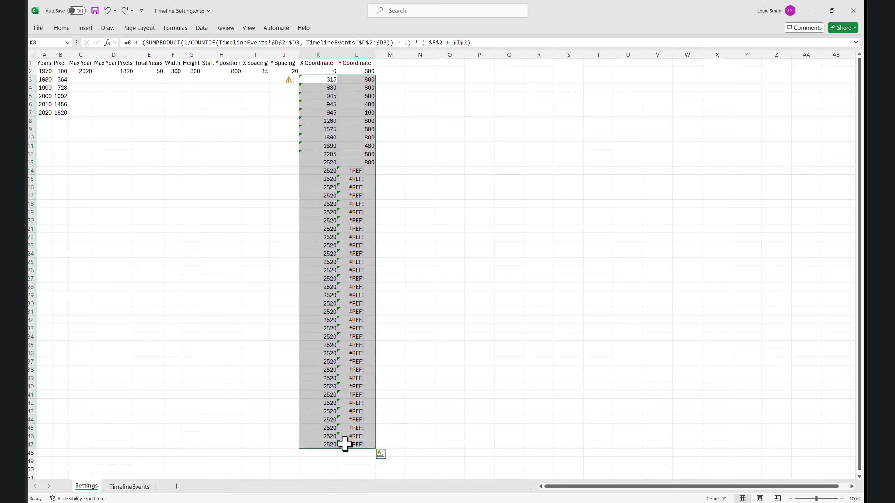
key("Delete")
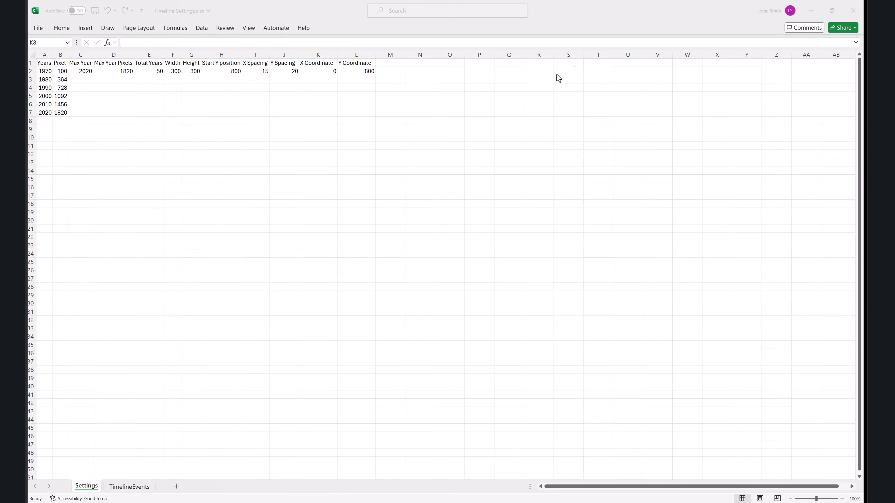
left_click(333, 72)
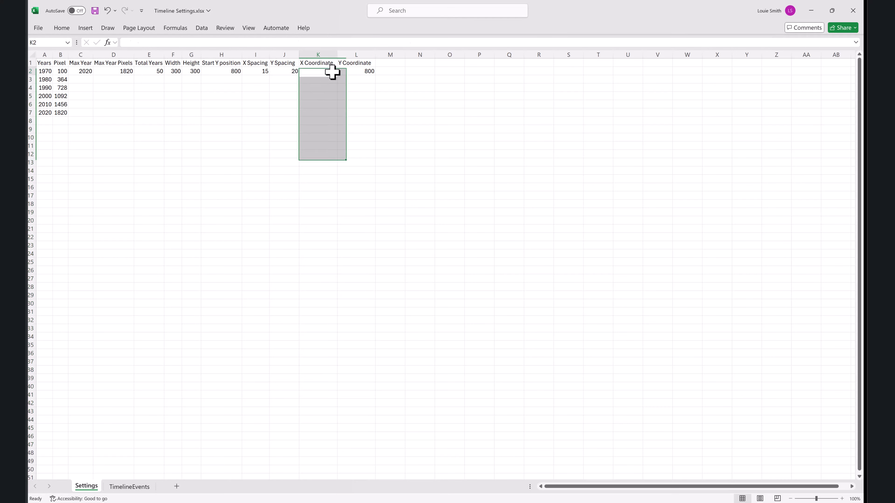
left_click_drag(339, 78, 337, 172)
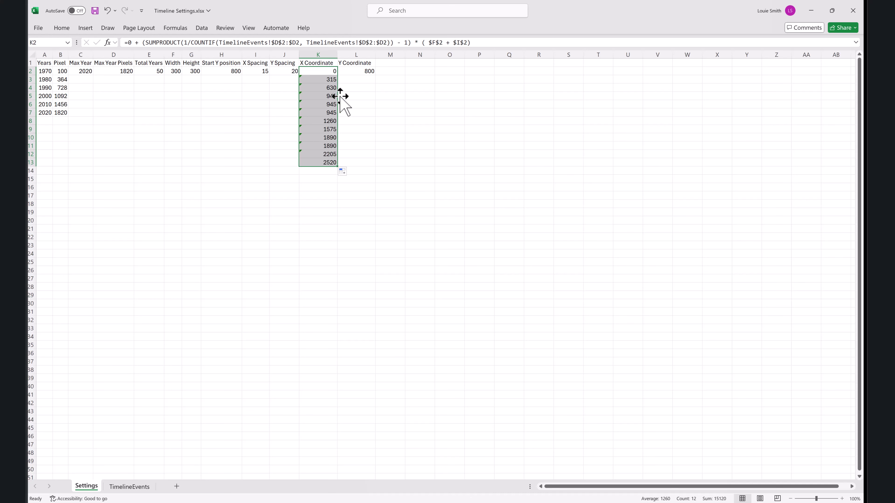
left_click(355, 71)
left_click_drag(375, 75, 378, 167)
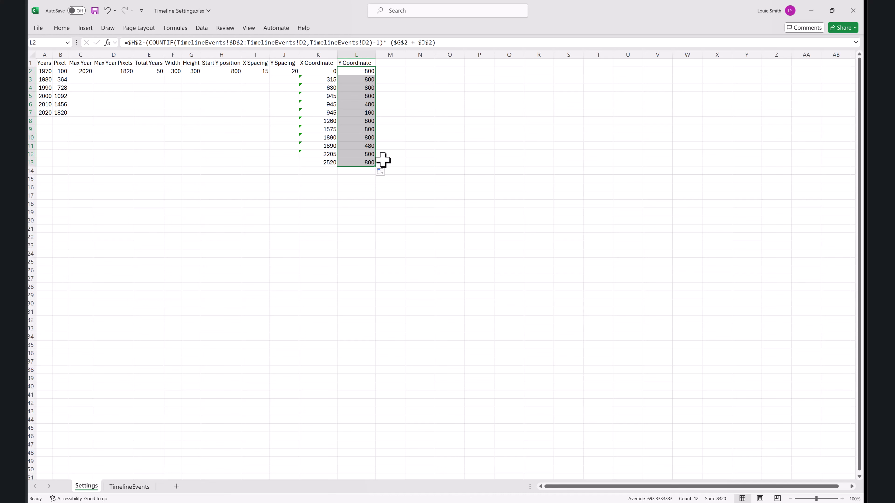
- Copy the coordinates in K2:L13 and paste them as values only into the TimelineEvents sheet starting at E2
left_click(316, 70)
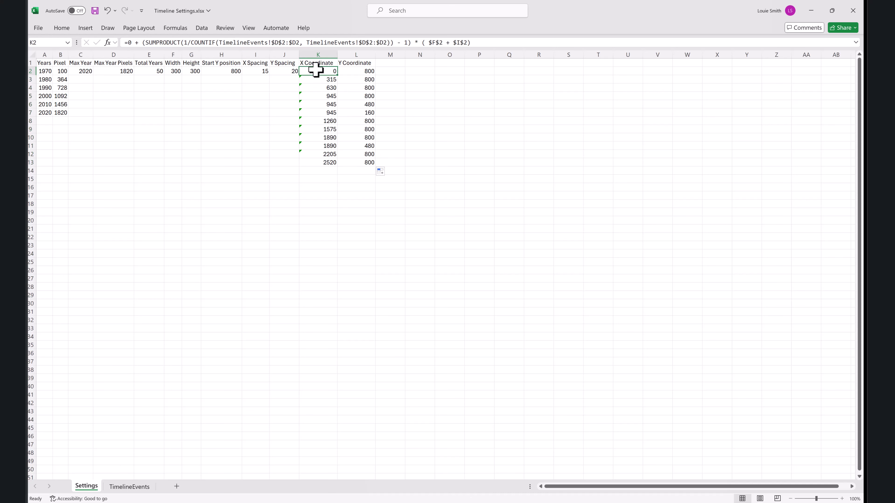
left_click_drag(316, 71, 368, 164)
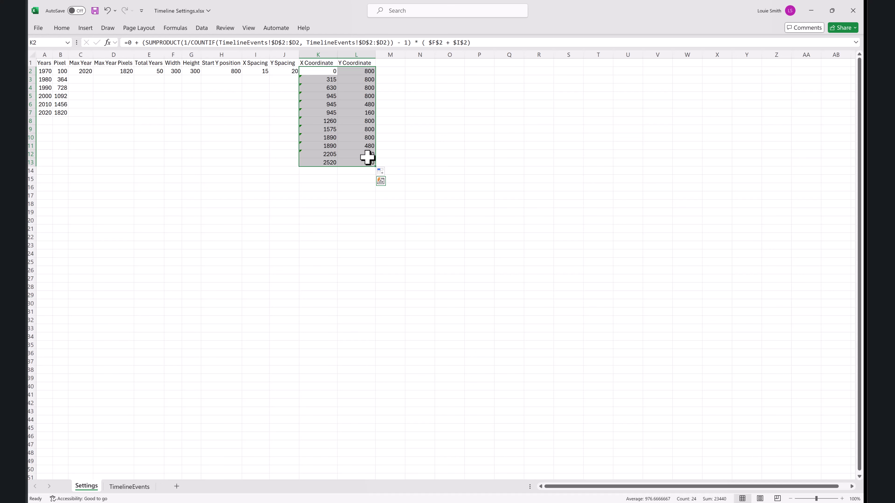
key("ctrl+c")
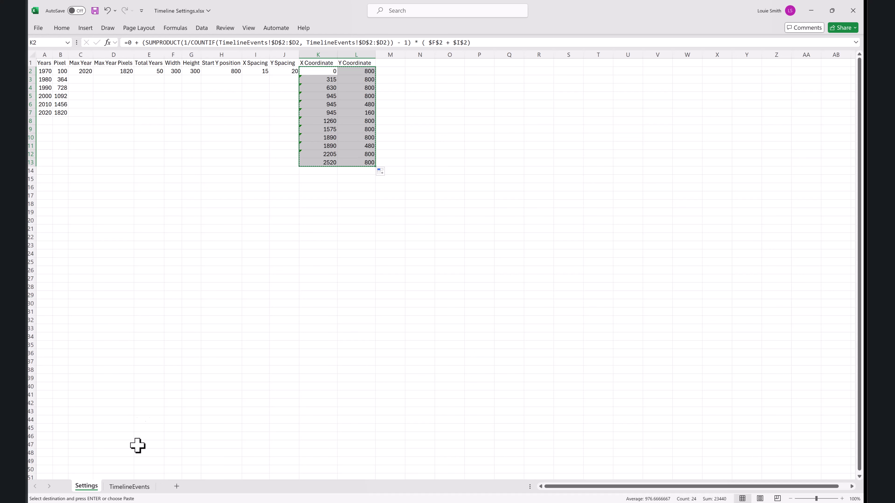
left_click(129, 487)
left_click(319, 80)
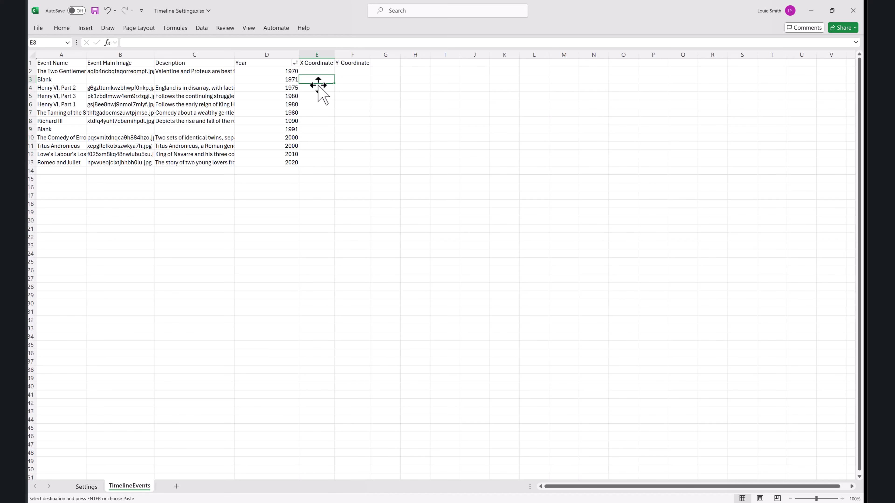
left_click(318, 71)
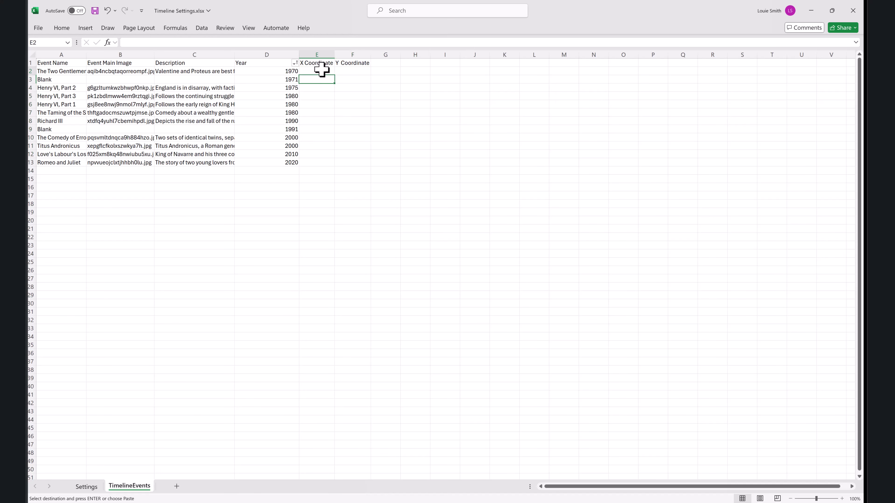
right_click(311, 72)
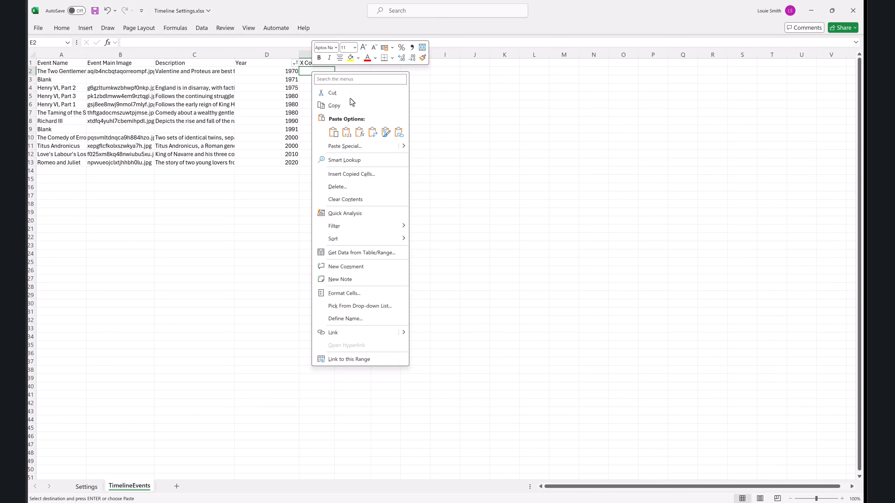
left_click(347, 132)
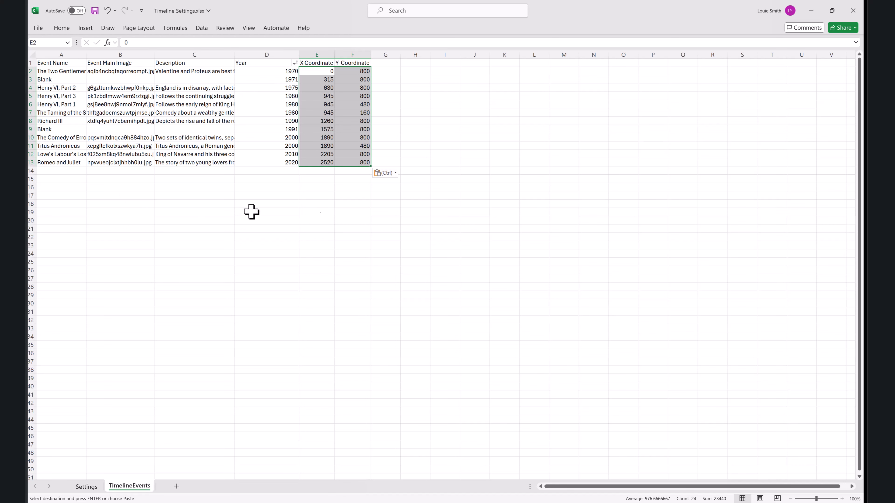
left_click(327, 72)
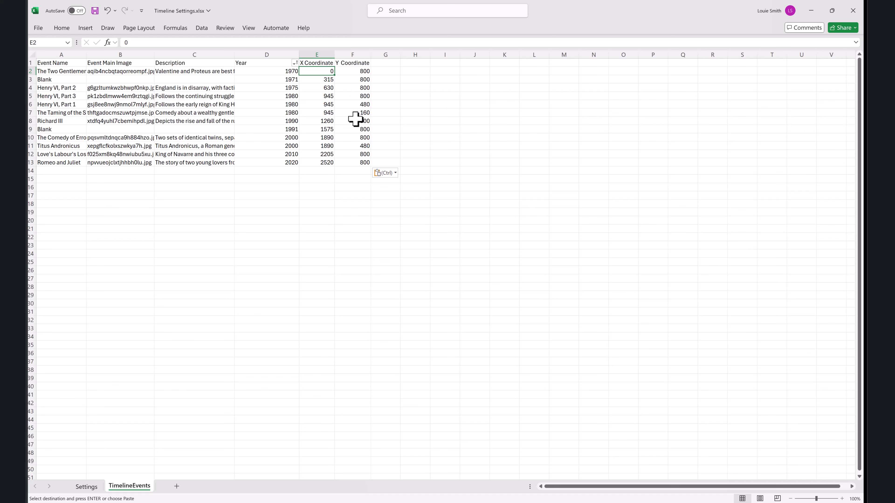
- Close the workbook with its changes saved and run the timeline experience in Play Mode in Intuiface Composer
left_click(849, 16)
left_click(416, 267)
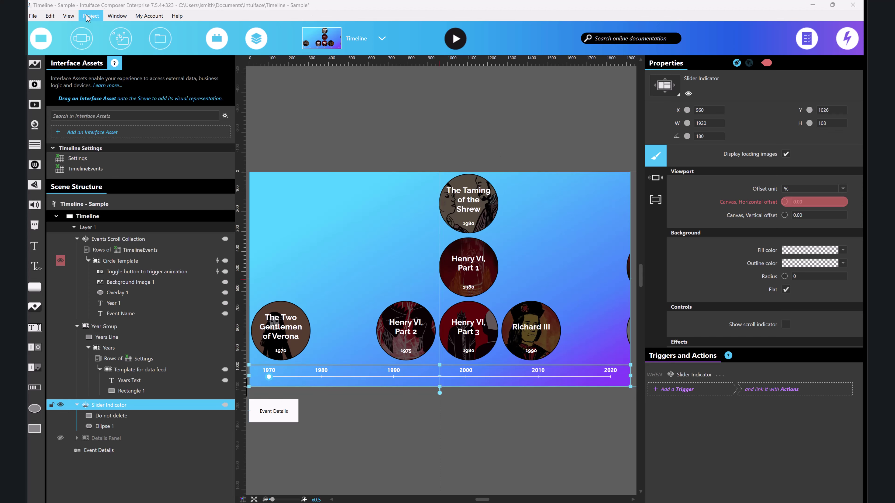
left_click(456, 38)
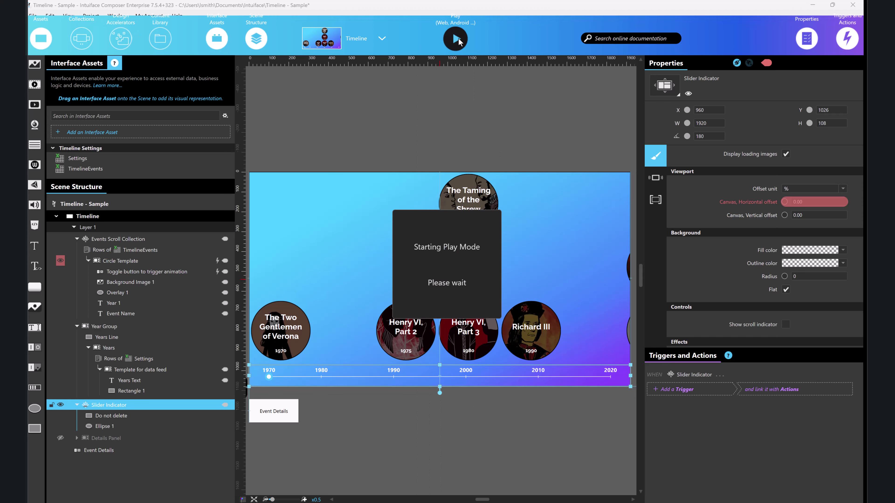